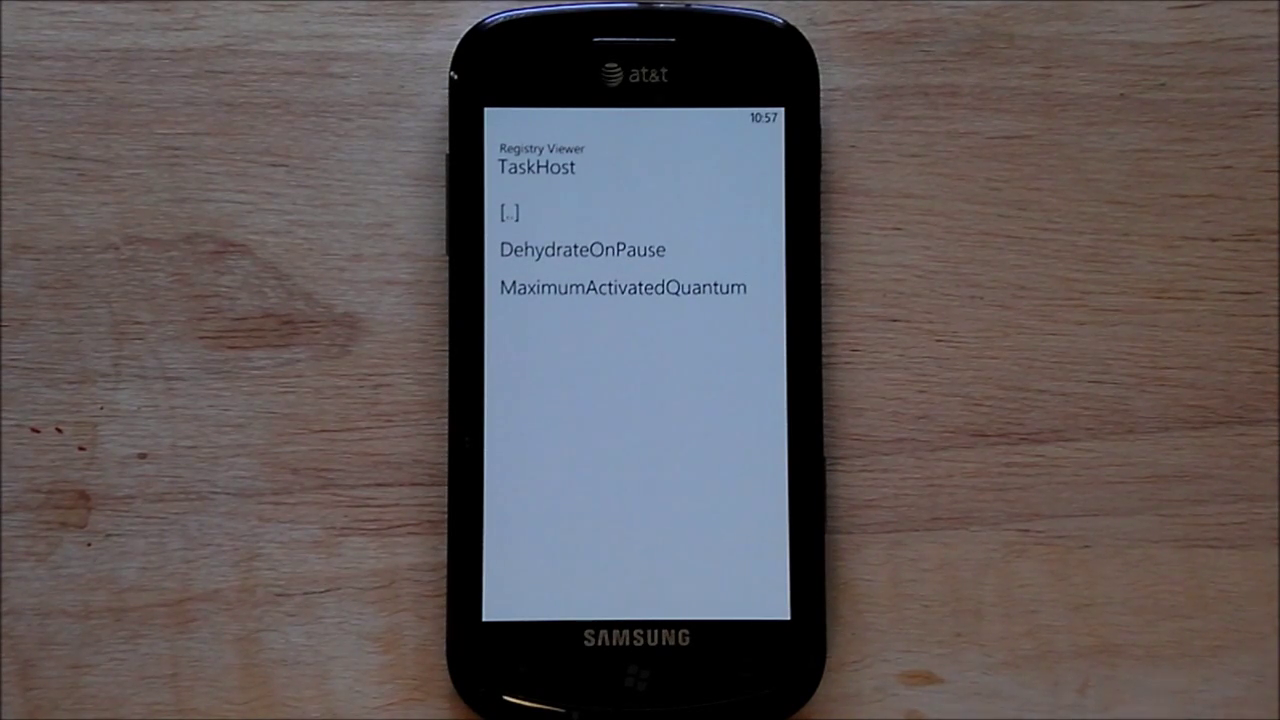
# - Verify DehydrateOnPause is 0, cancel without changes, and return to the Start screen
pyautogui.click(575, 250)
pyautogui.click(726, 599)
pyautogui.click(632, 680)
# - Launch the first game in the Xbox LIVE Games hub and set the phone to vibrate
pyautogui.click(668, 500)
pyautogui.click(550, 320)
pyautogui.press('XF86AudioLowerVolume')
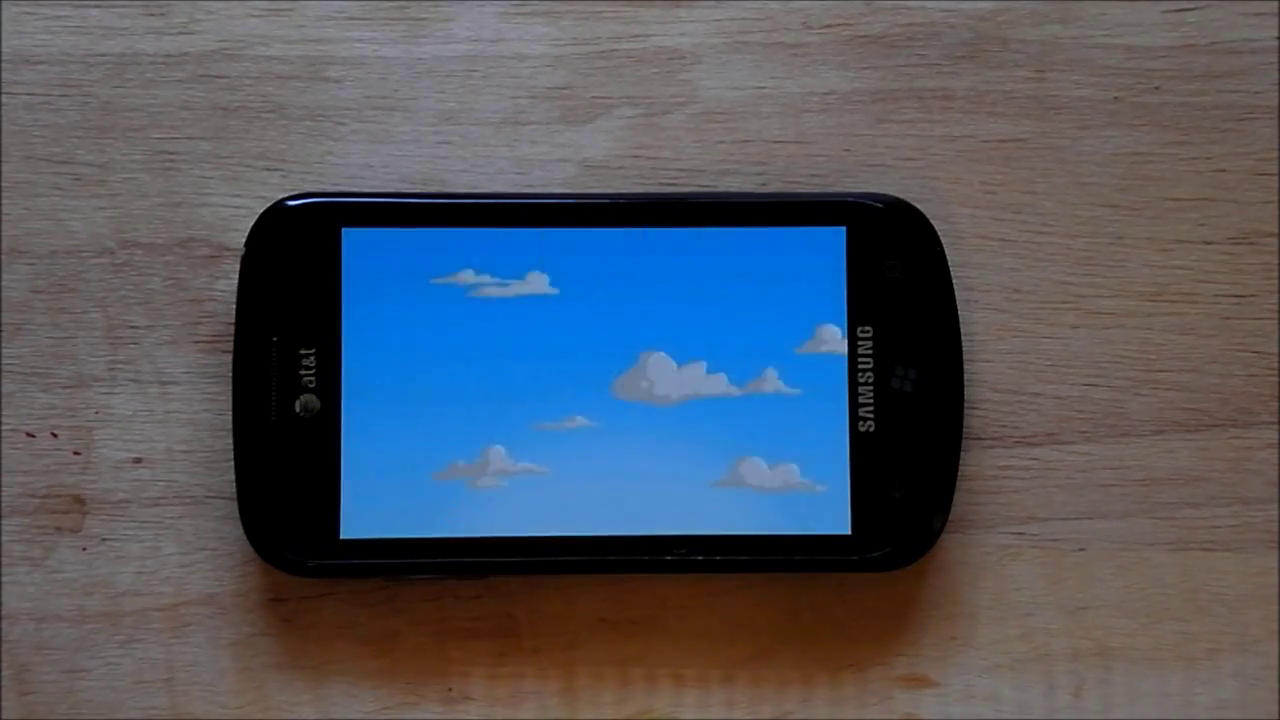
# - Start a Rocket Riot level on the Science Class map, skipping the target intro
pyautogui.click(596, 360)
pyautogui.click(620, 415)
pyautogui.click(585, 355)
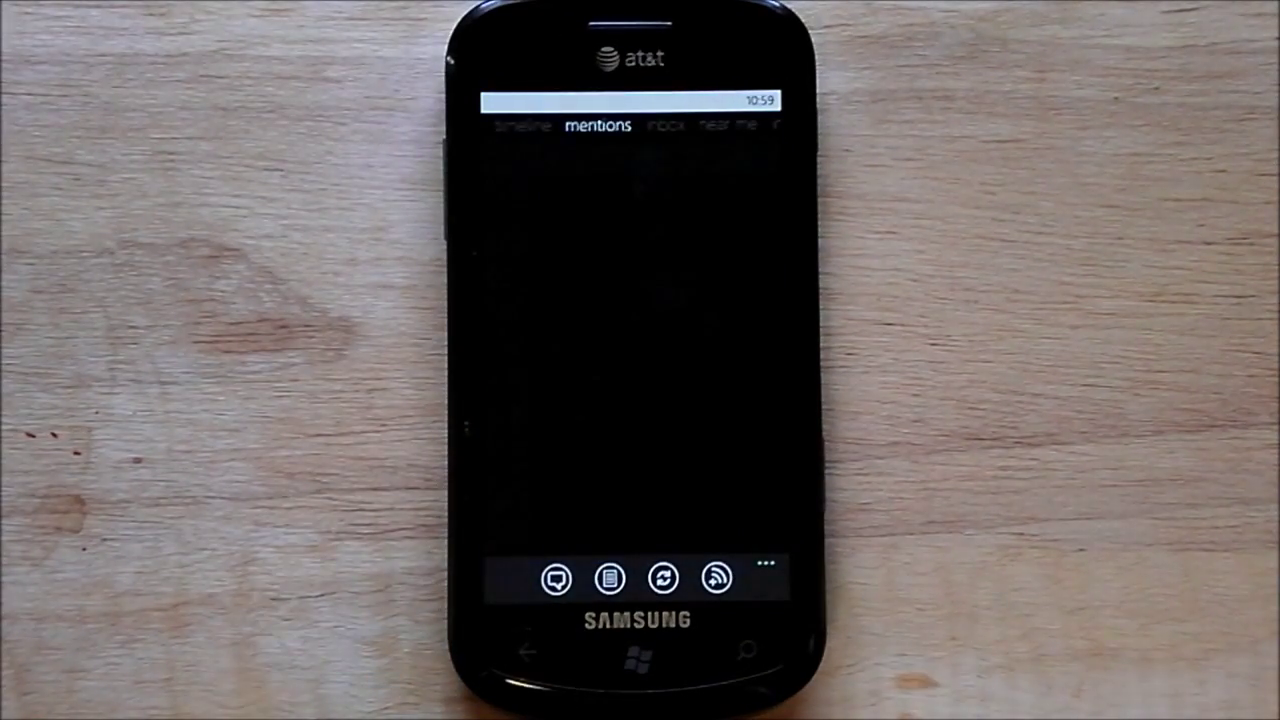